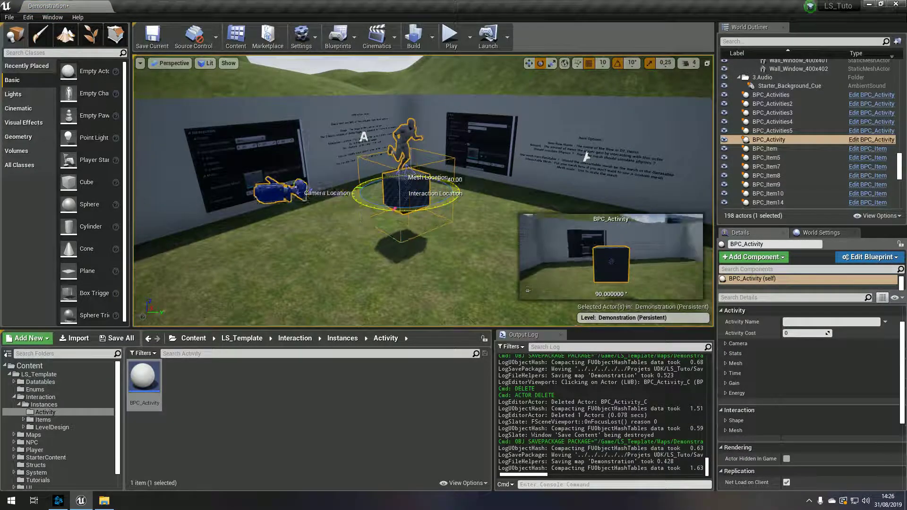
Name the selected activity Jogging and set its activity cost to 20.
left_click(802, 321)
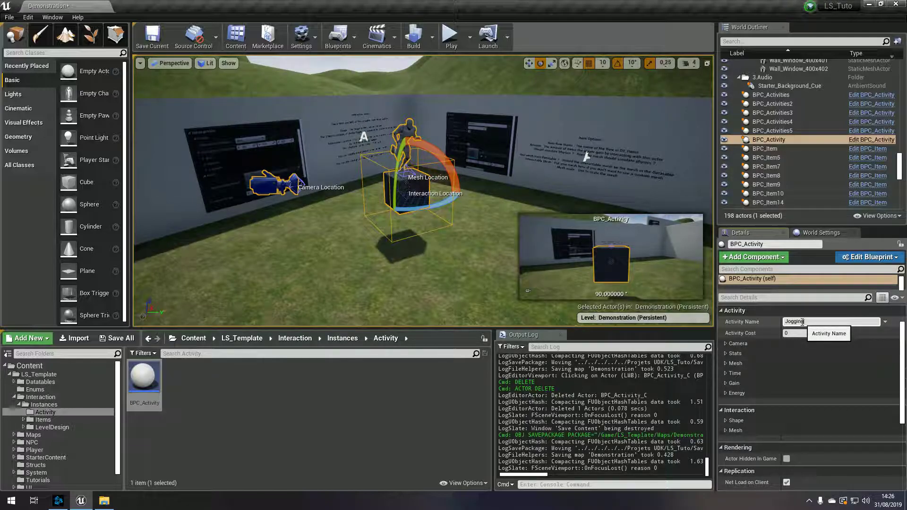
type("Jogging")
left_click(796, 334)
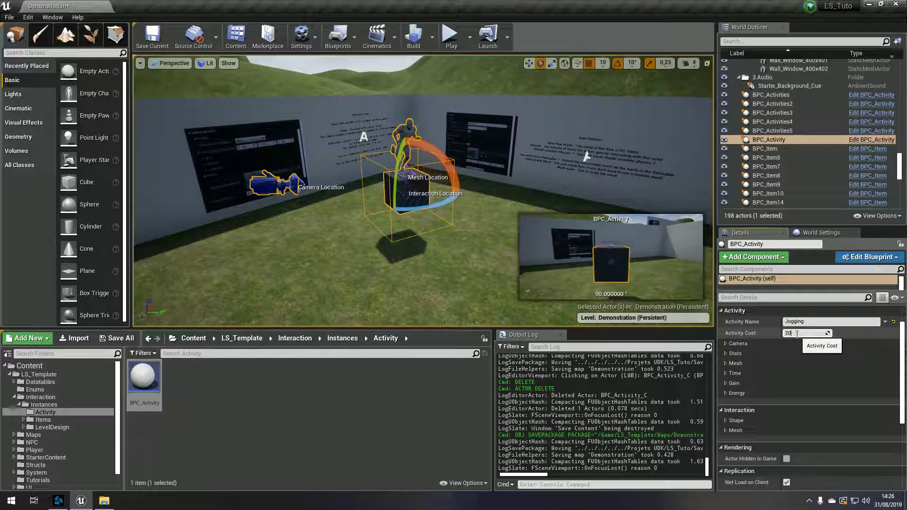
Move the activity's camera to about X -386, Y 71, Z 120 and set its Z rotation to about -0.84.
left_click(725, 344)
left_click(298, 184)
key("w")
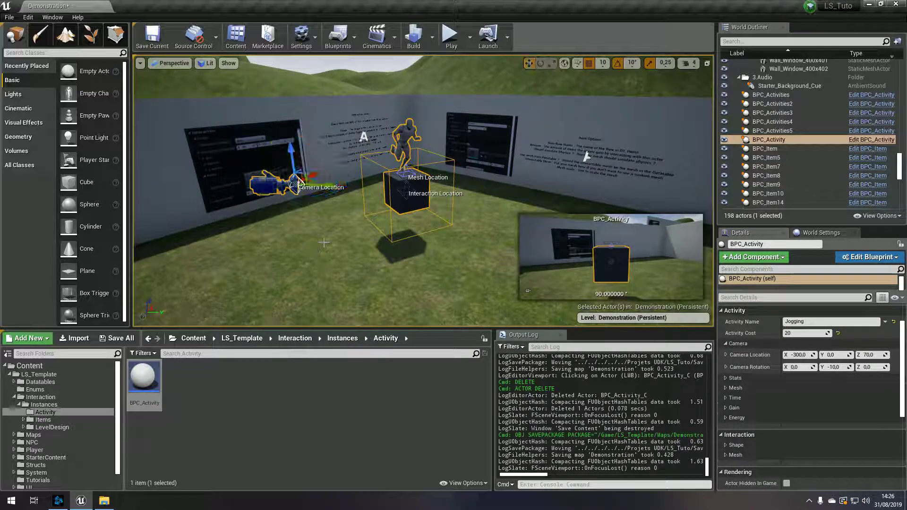
left_click_drag(310, 180, 253, 152)
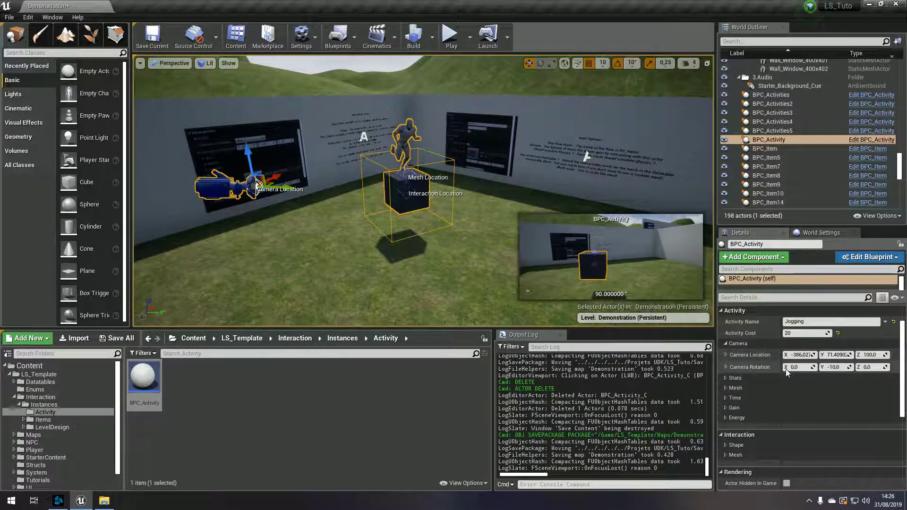
left_click_drag(871, 368, 873, 367)
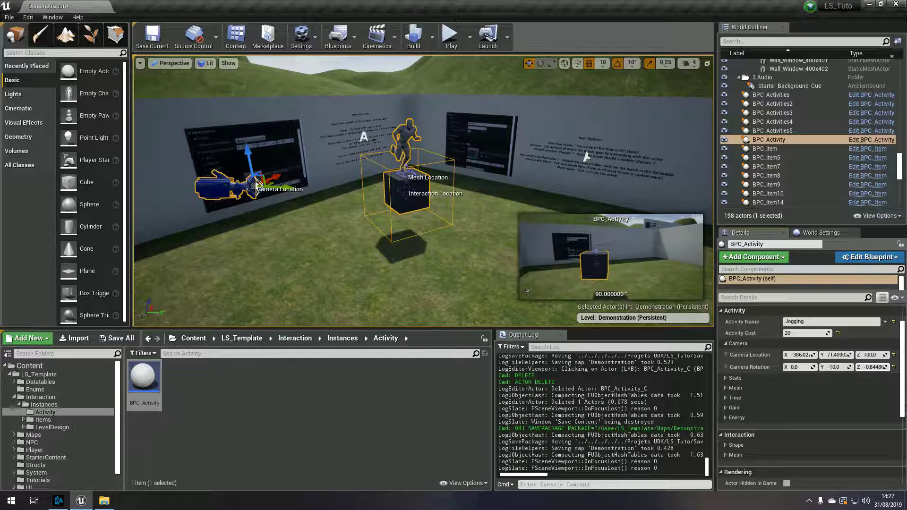
left_click_drag(249, 156, 251, 146)
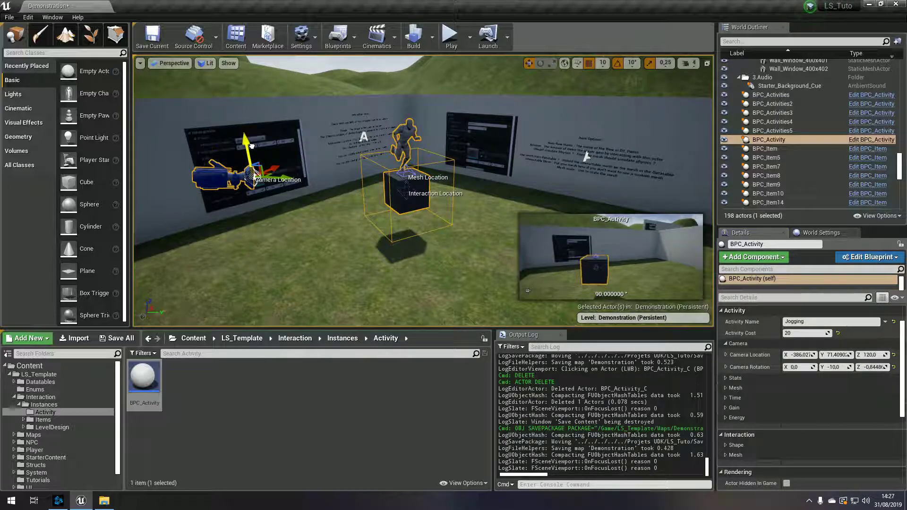
left_click(725, 343)
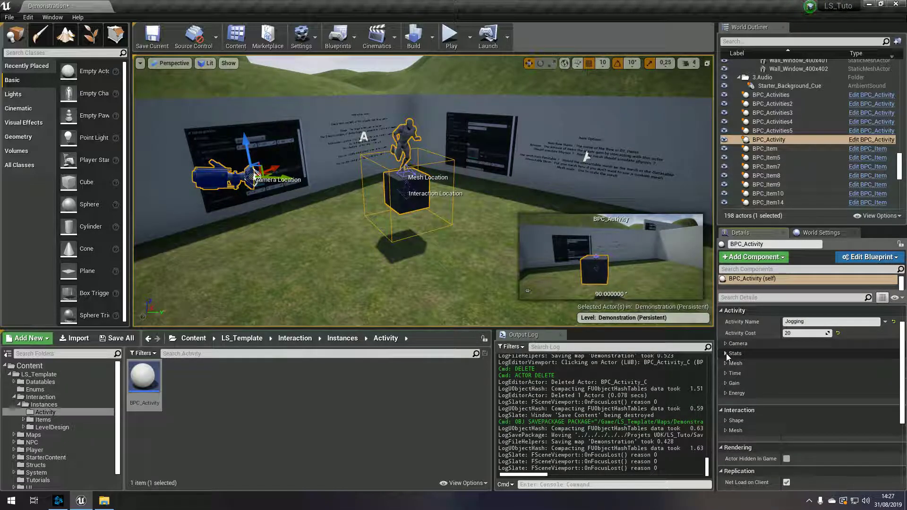
Expand the Stats settings, switch Stats Gain off and back on, and review the available single stat types.
left_click(726, 353)
scroll(758, 384, "down", 2)
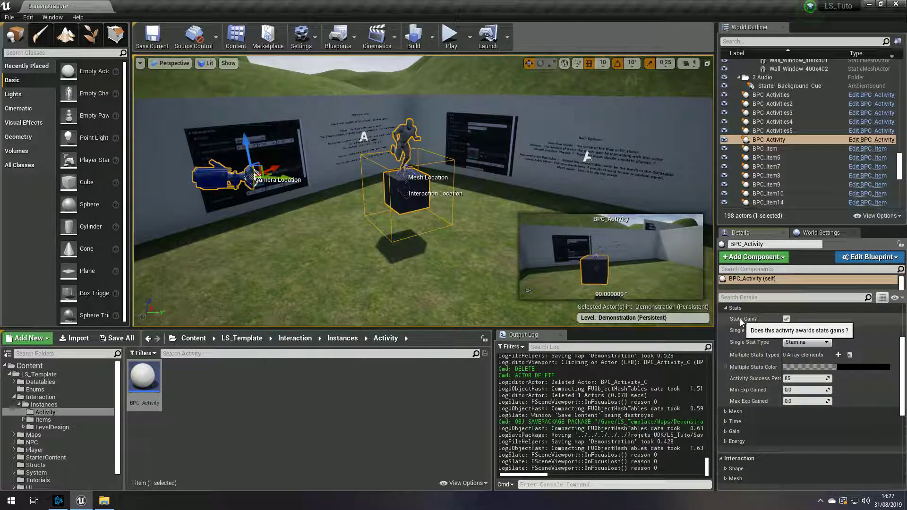
left_click(788, 319)
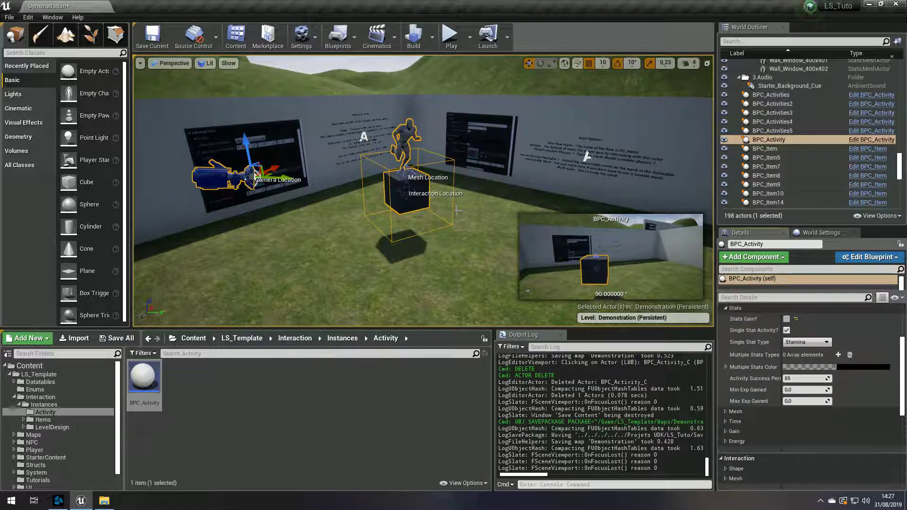
left_click(786, 319)
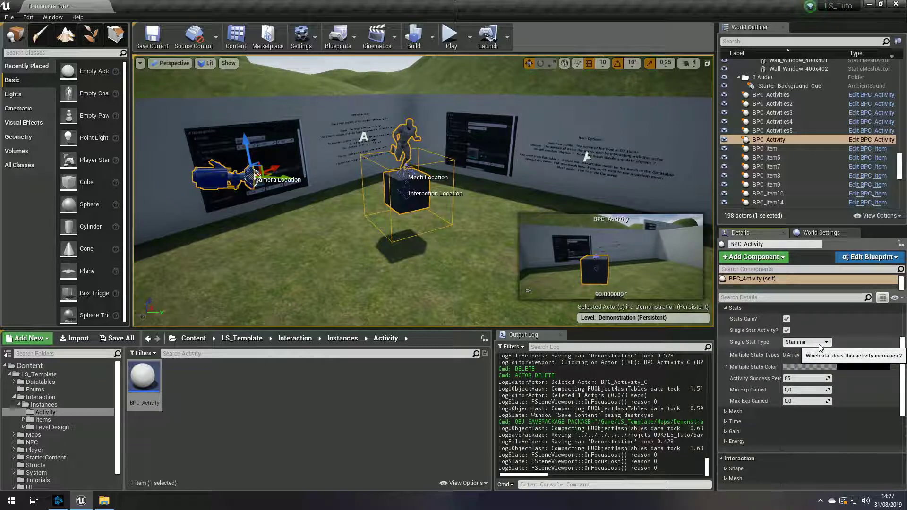
left_click(817, 342)
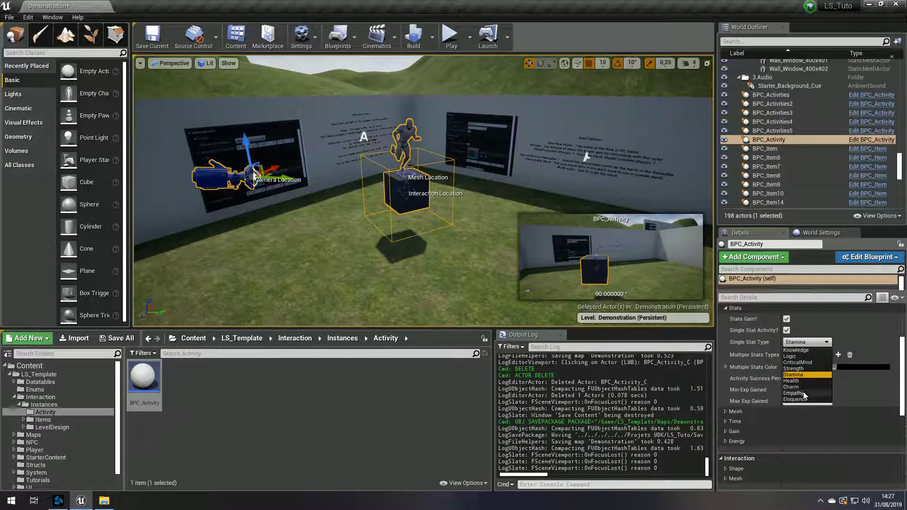
left_click(804, 344)
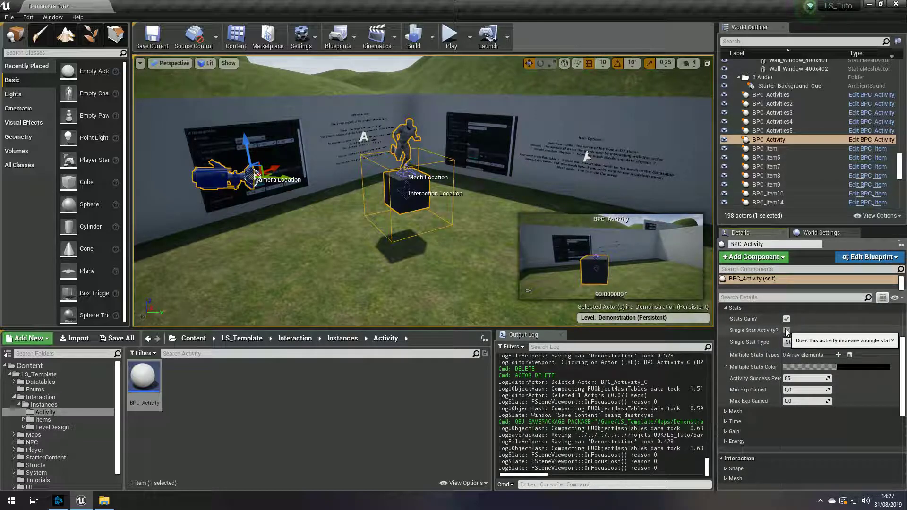
Disable Single Stat Activity and add four elements to Multiple Stats Types.
left_click(837, 355)
left_click(838, 355)
left_click(837, 355)
left_click(837, 355)
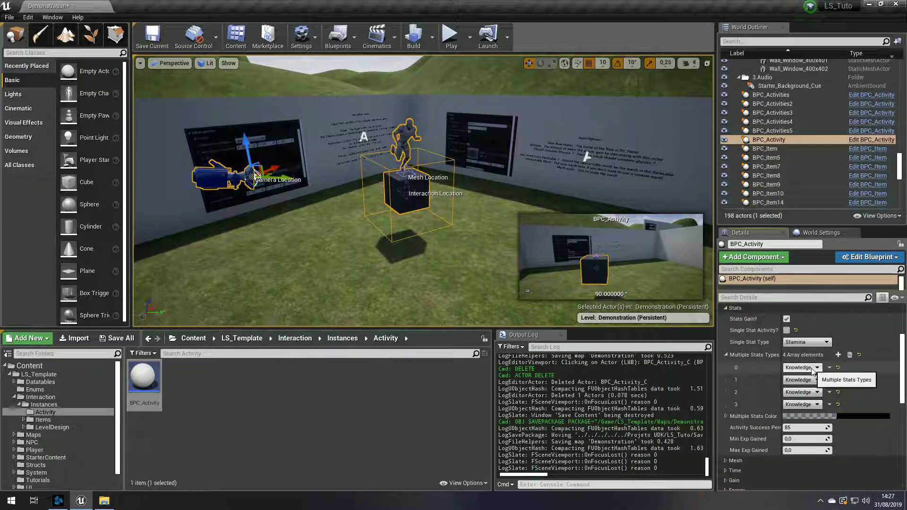
Set the four stat types to Knowledge, Logic, Strength and Strength.
left_click(811, 367)
left_click(806, 376)
left_click(805, 379)
left_click(798, 394)
left_click(801, 392)
left_click(803, 419)
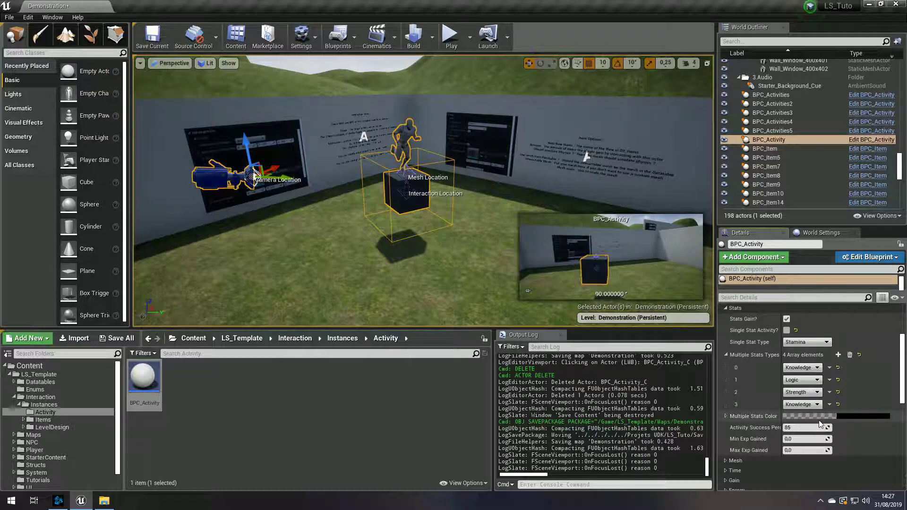
left_click(802, 405)
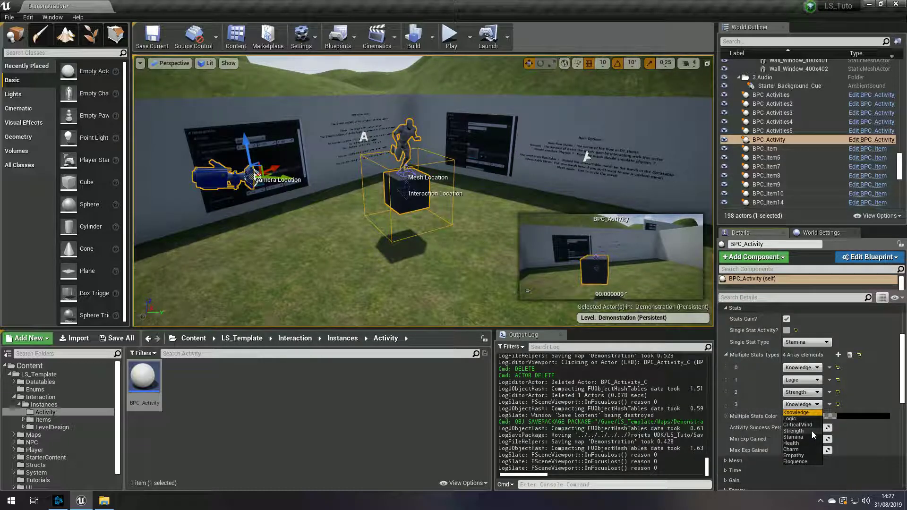
left_click(811, 430)
Set the Multiple Stats Color to bright yellow (about R 1, G 0.91, B 0) with alpha 1.
scroll(783, 400, "down", 1)
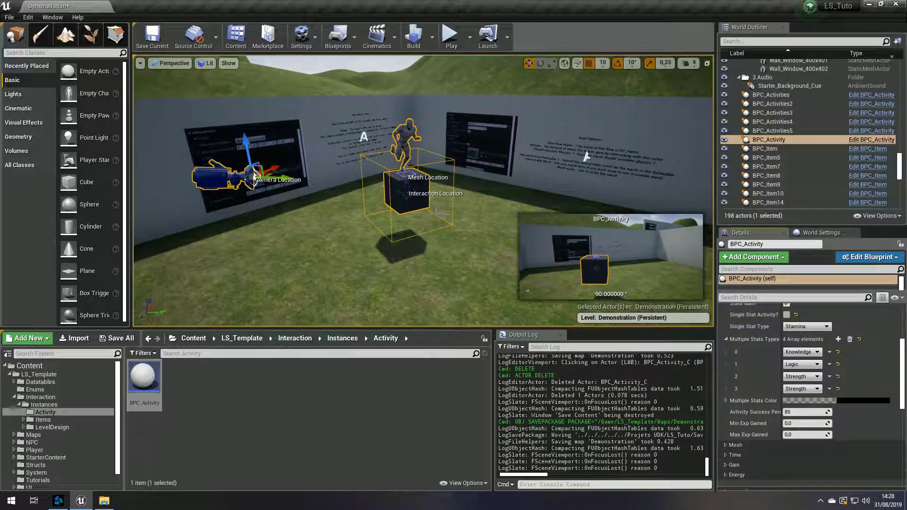
left_click(831, 400)
left_click_drag(693, 321, 713, 360)
left_click_drag(764, 334, 761, 262)
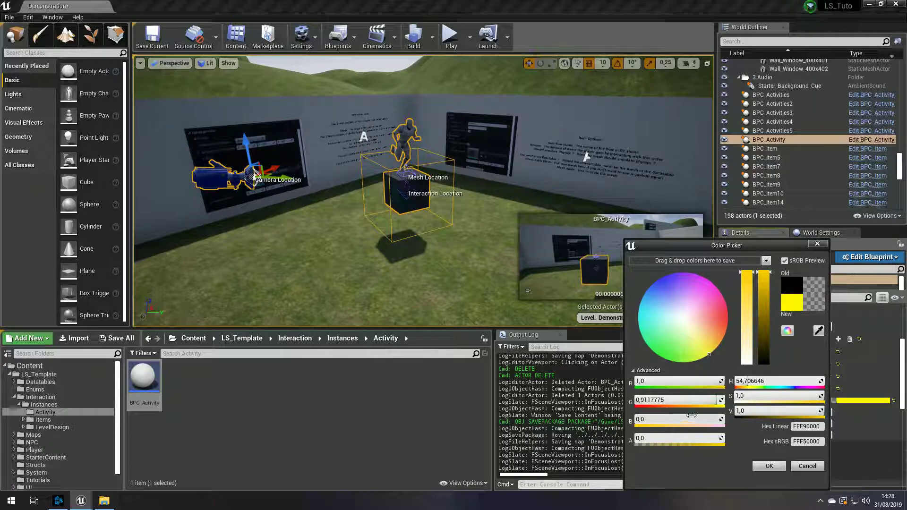
left_click(670, 436)
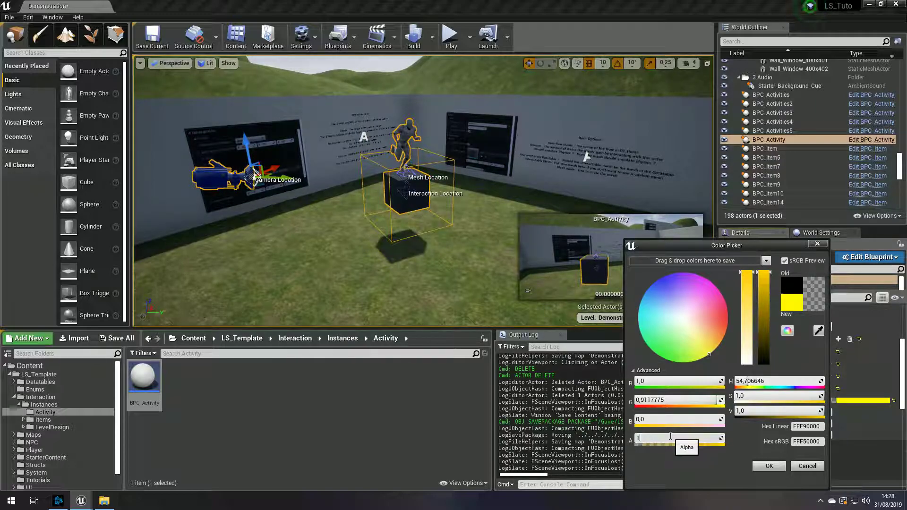
left_click(774, 465)
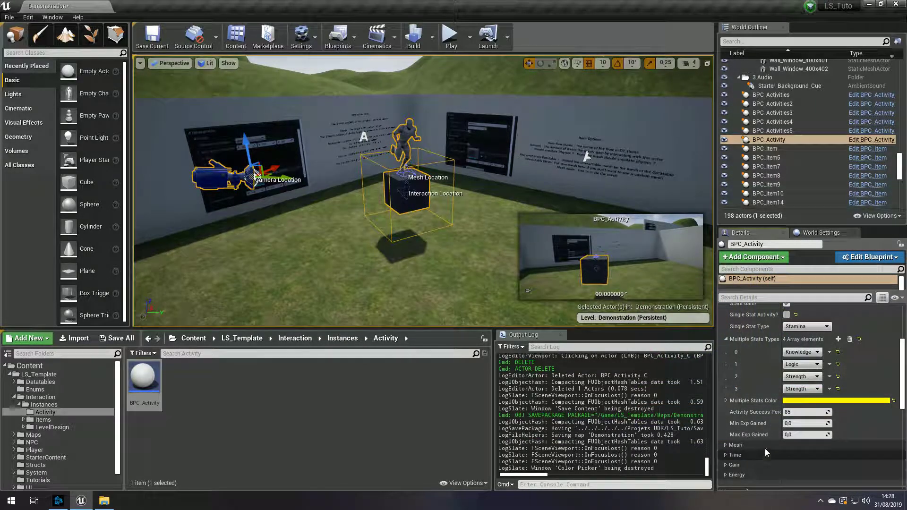
Collapse the stat types list and set the minimum experience gained to 1 and the maximum to 5.
left_click(726, 339)
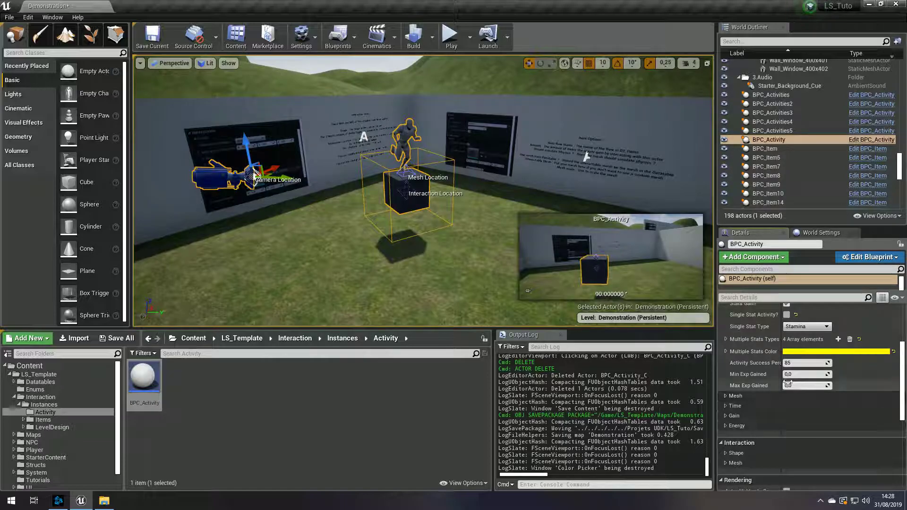
left_click(805, 374)
type("1")
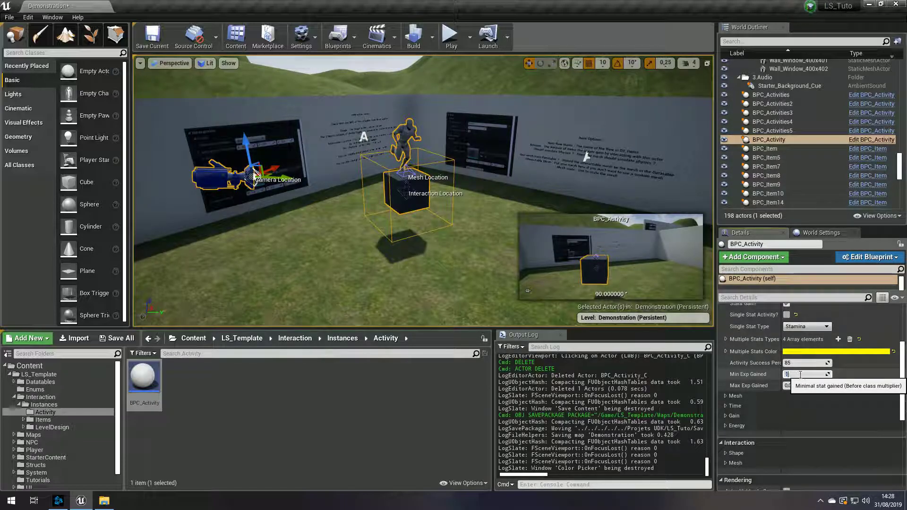
left_click(804, 386)
type("5")
key("Return")
left_click(791, 385)
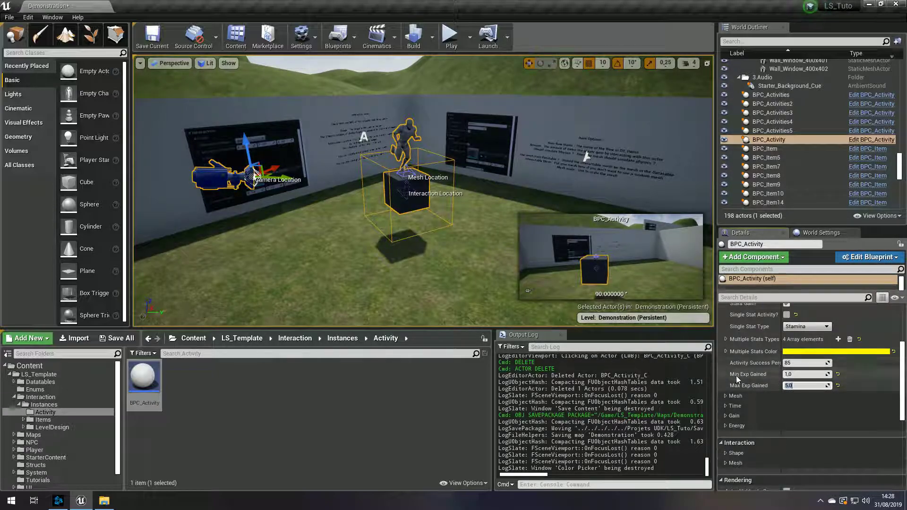
Move the activity's mesh location to about X -6.4, Y 7.7 and set its Z rotation to about 0.55.
scroll(736, 377, "down", 2)
left_click(725, 350)
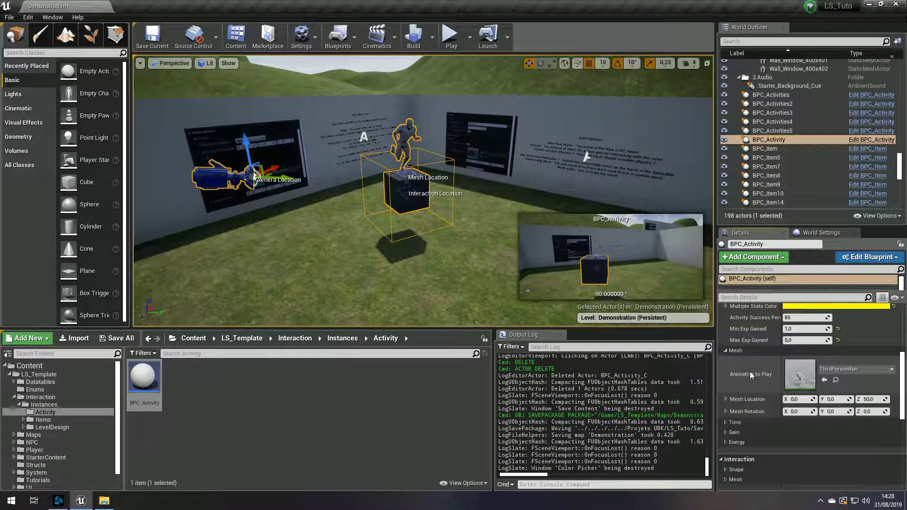
scroll(749, 371, "down", 1)
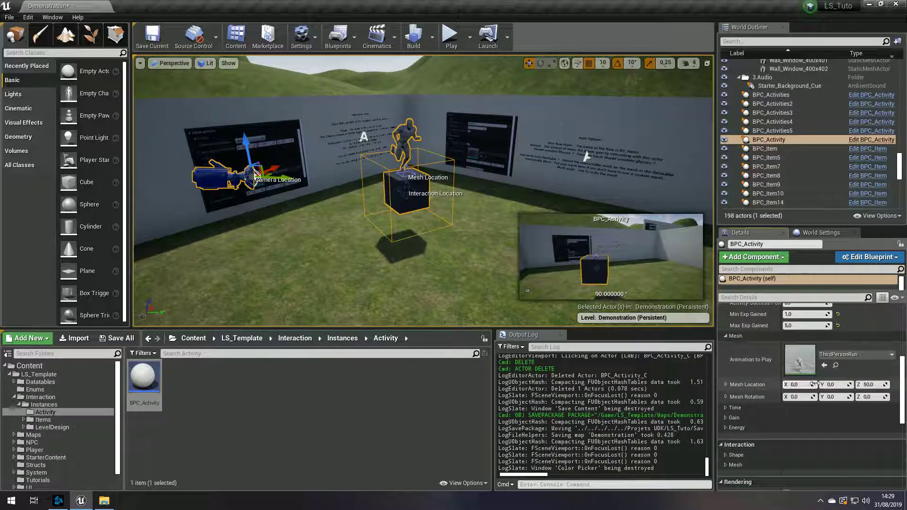
left_click(430, 179)
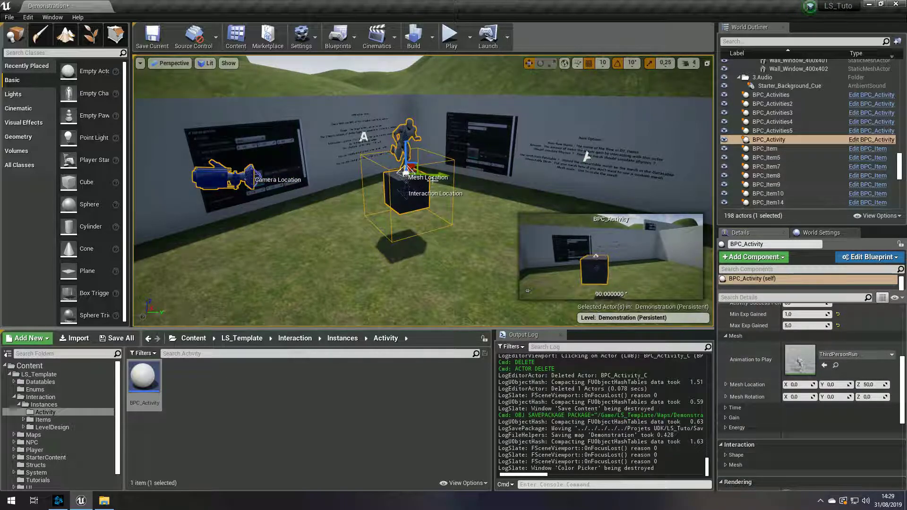
mouse_move(412, 172)
left_mouse_down()
mouse_move(368, 181)
mouse_move(435, 172)
mouse_move(374, 185)
mouse_move(411, 173)
left_mouse_up()
mouse_move(872, 397)
left_mouse_down()
mouse_move(888, 397)
mouse_move(876, 397)
left_mouse_up()
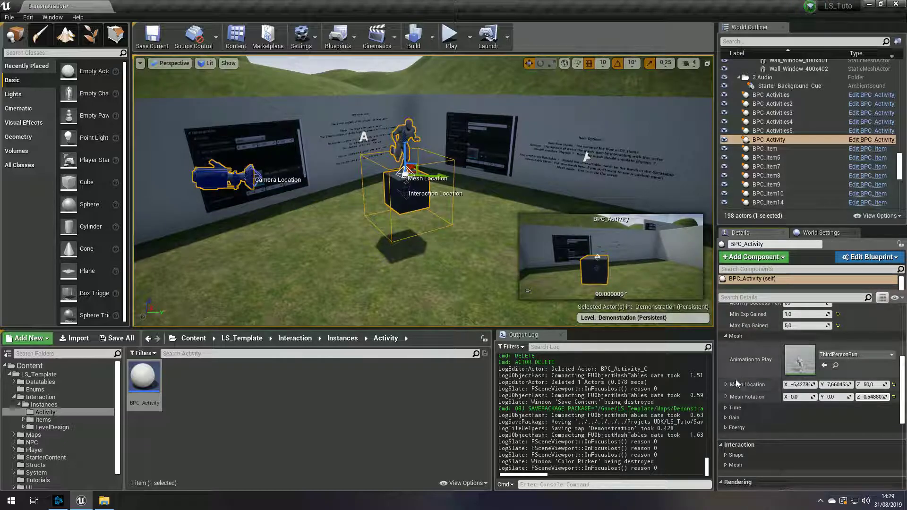
left_click(725, 335)
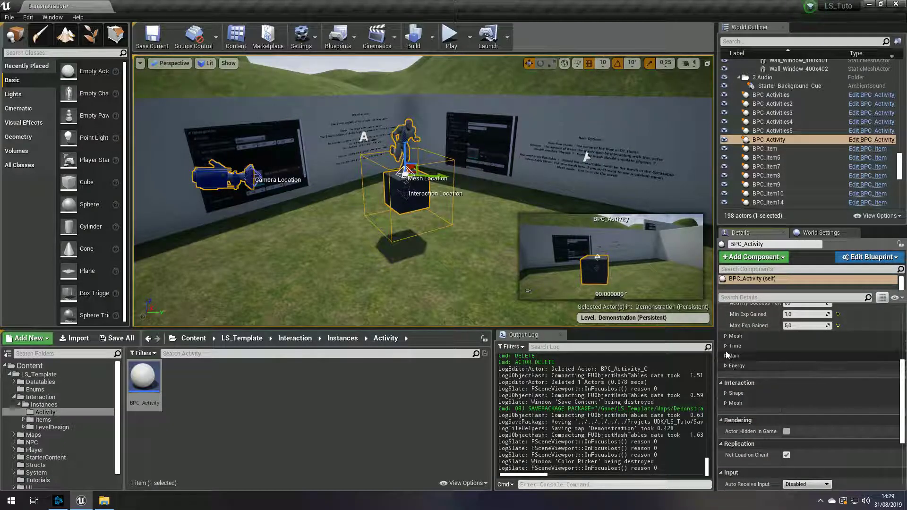
Add four elements to the activity's Opening Days in the Time settings.
left_click(725, 346)
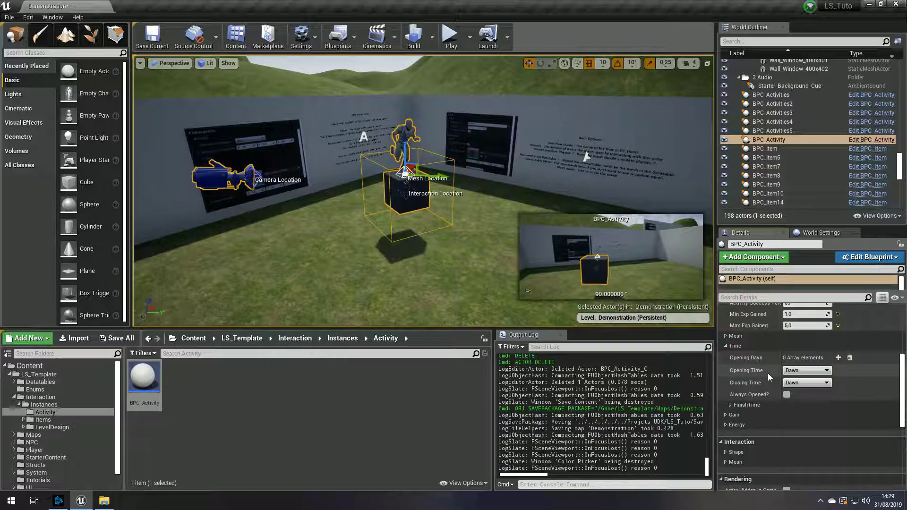
scroll(767, 373, "down", 1)
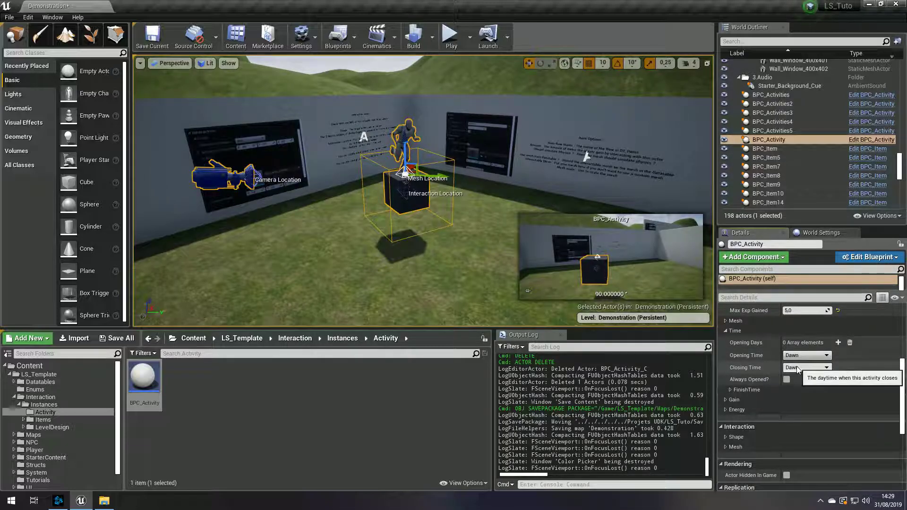
left_click(837, 342)
left_click(838, 342)
left_click(837, 342)
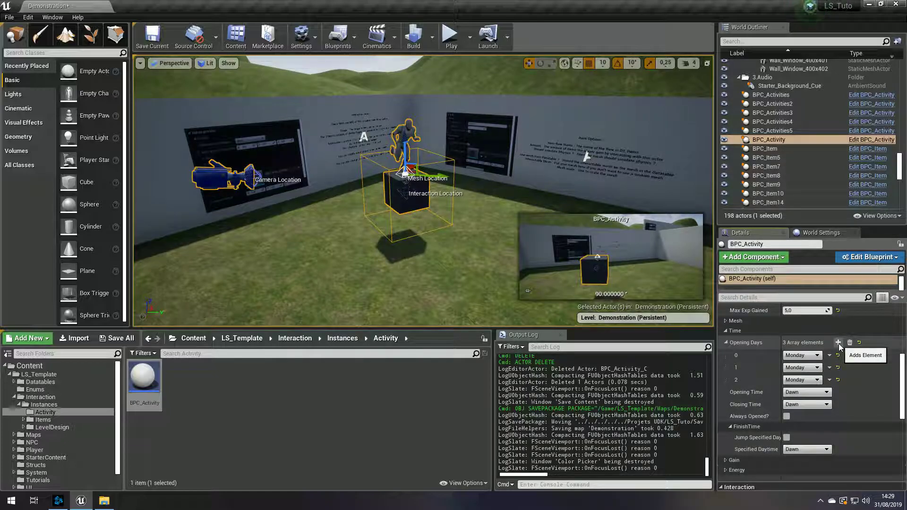
left_click(838, 342)
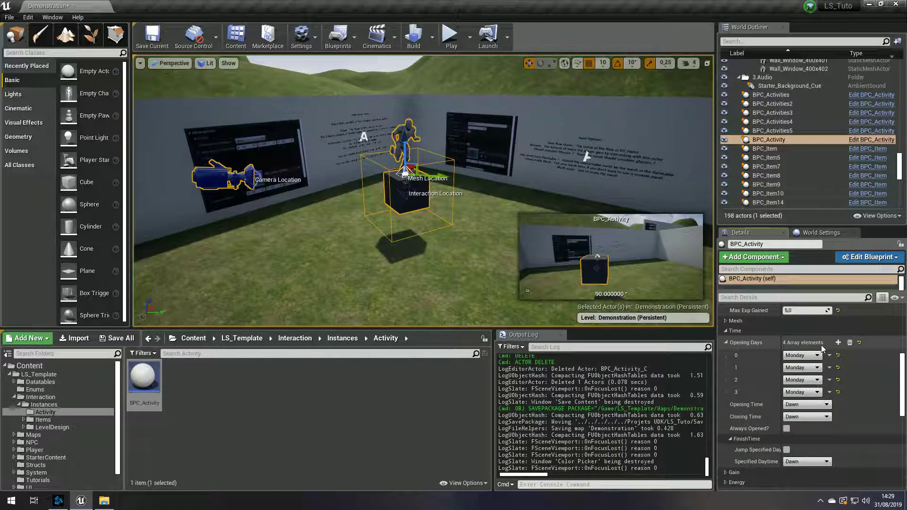
Set the second, third and fourth opening days to Tuesday, Wednesday and Thursday.
left_click(810, 369)
left_click(798, 381)
left_click(805, 380)
left_click(804, 399)
left_click(805, 393)
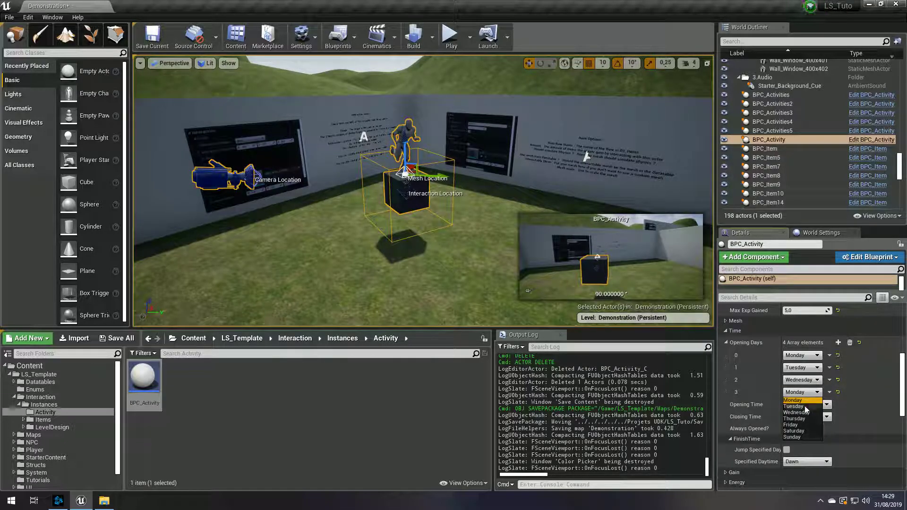
left_click(800, 419)
Set the activity's opening time to Morning and its closing time to Evening.
scroll(764, 397, "down", 2)
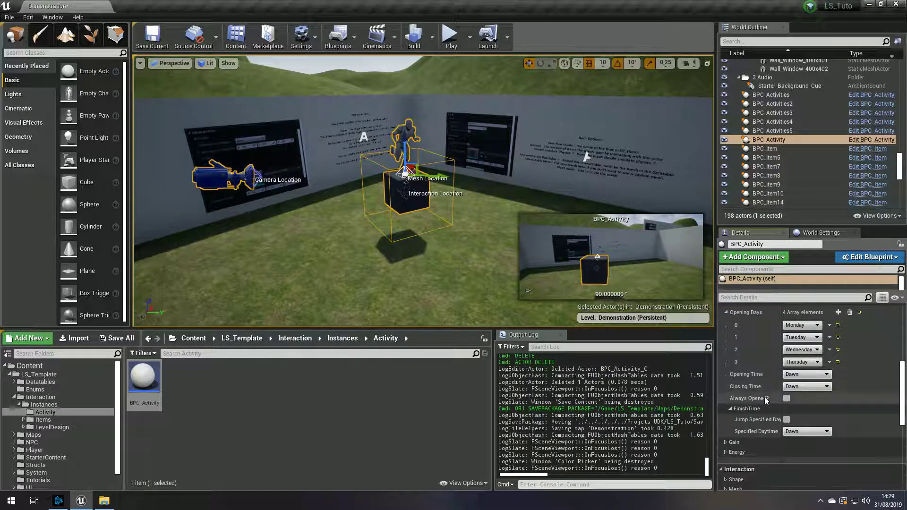
left_click(826, 374)
left_click(812, 390)
left_click(814, 387)
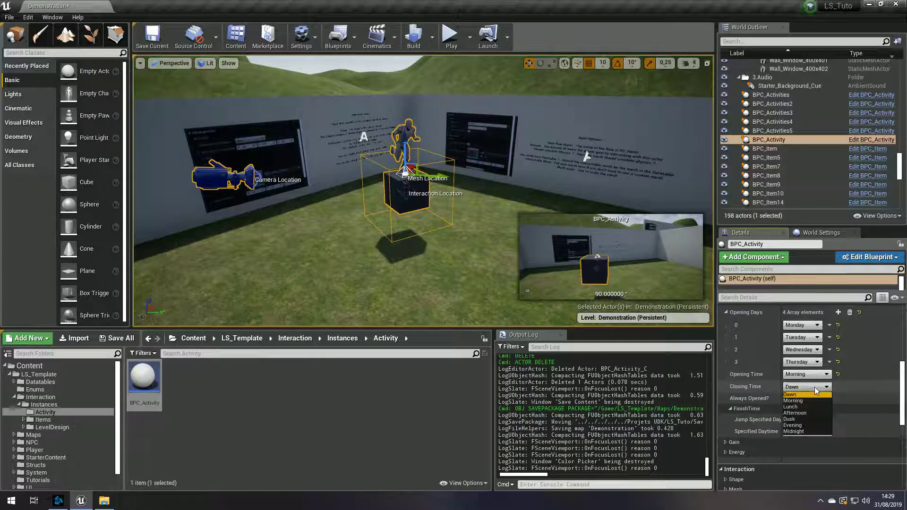
left_click(814, 425)
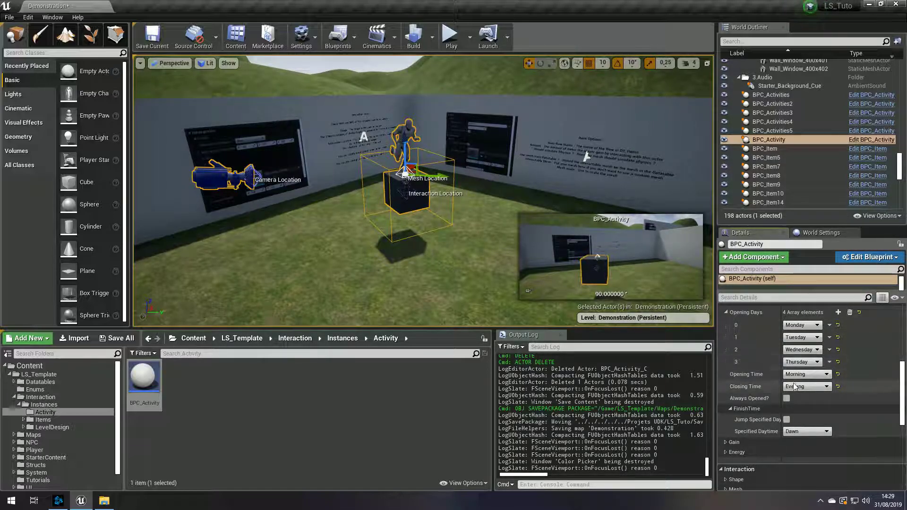
Enable the activity's FinishTime jump to a specified daytime and set the Specified Daytime to Morning.
scroll(758, 386, "down", 2)
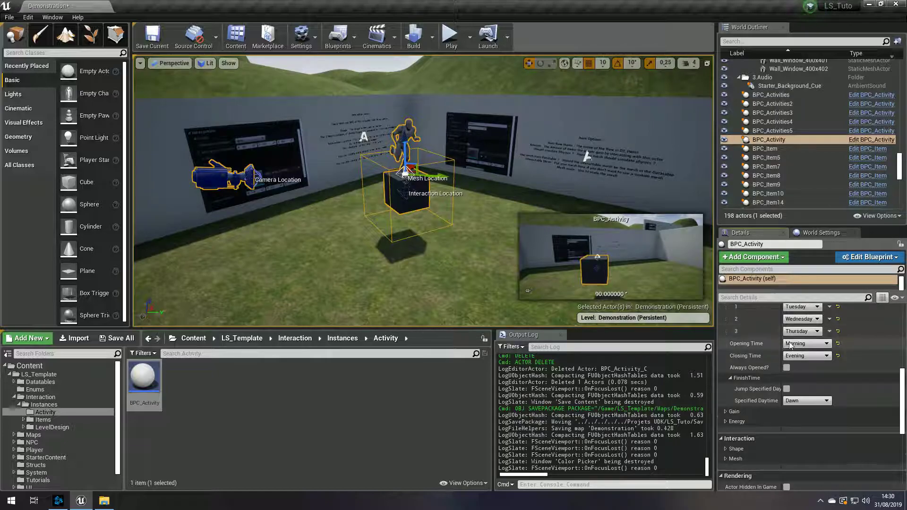
left_click(786, 388)
left_click(809, 400)
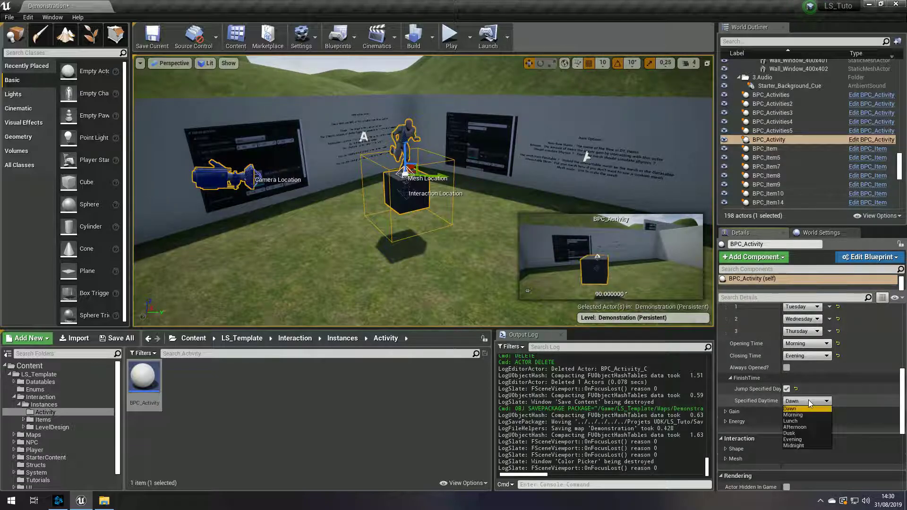
left_click(812, 415)
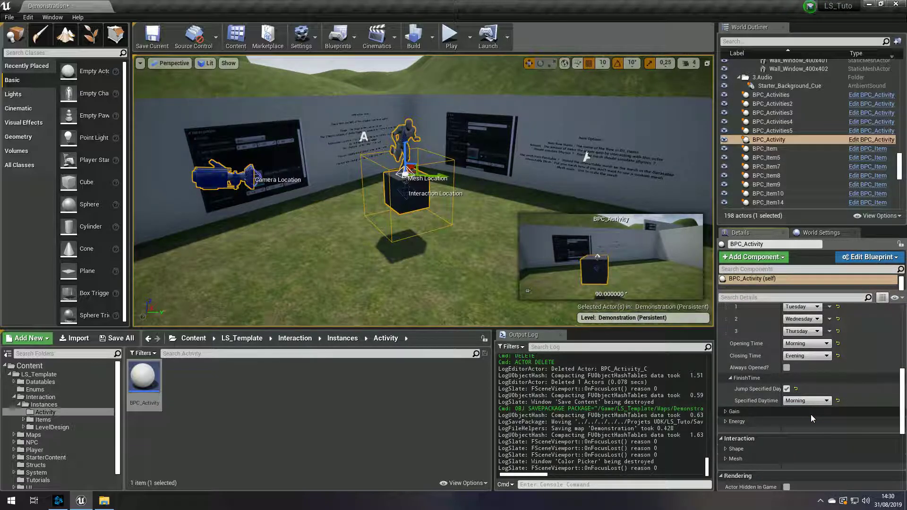
Look over the activity's Gain options, and set its Energy Cost to 15.
scroll(810, 416, "down", 1)
scroll(810, 415, "down", 1)
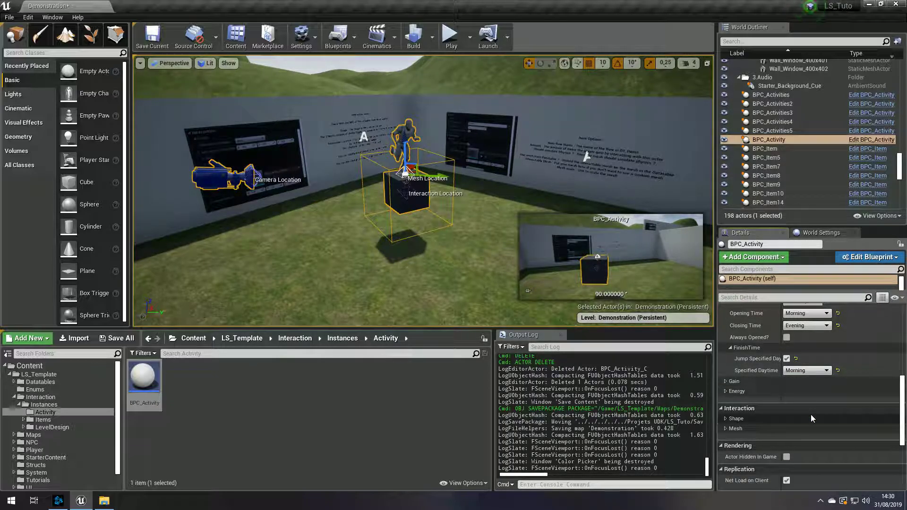
left_click(725, 381)
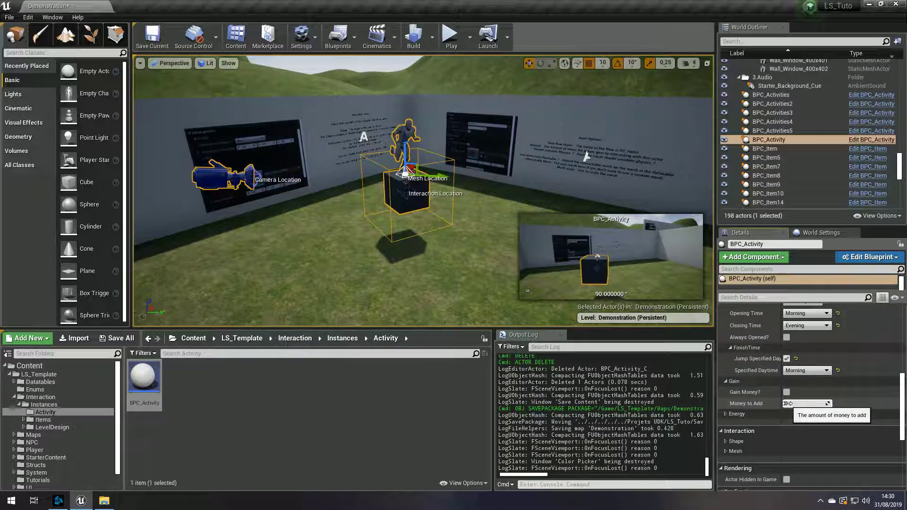
left_click(725, 381)
left_click(725, 391)
scroll(727, 393, "down", 2)
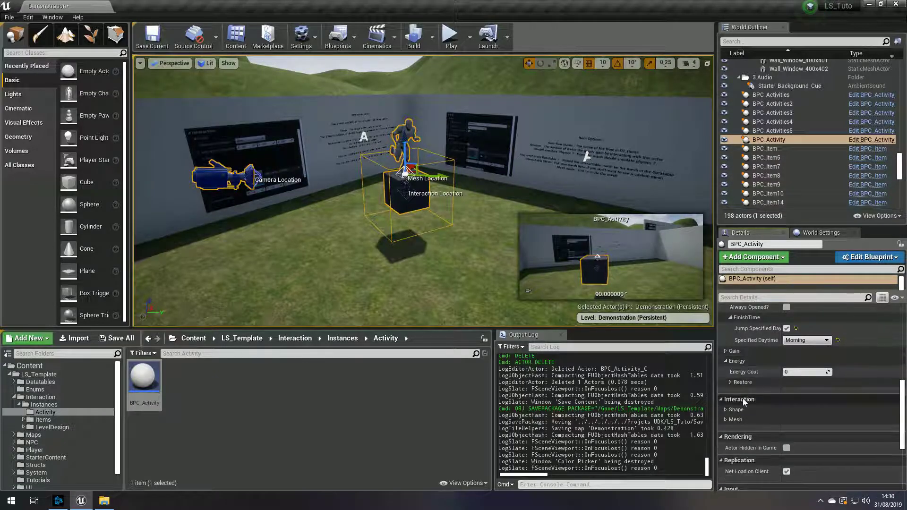
left_click(801, 373)
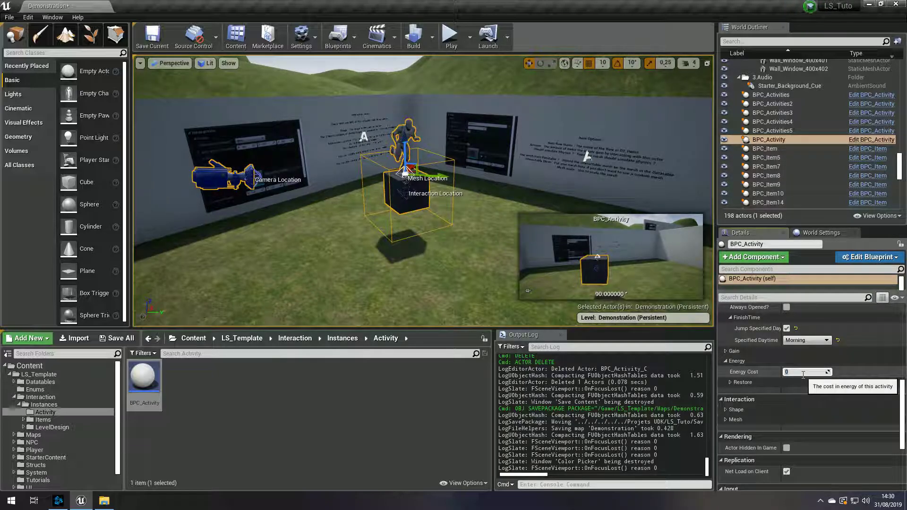
type("15")
key("Return")
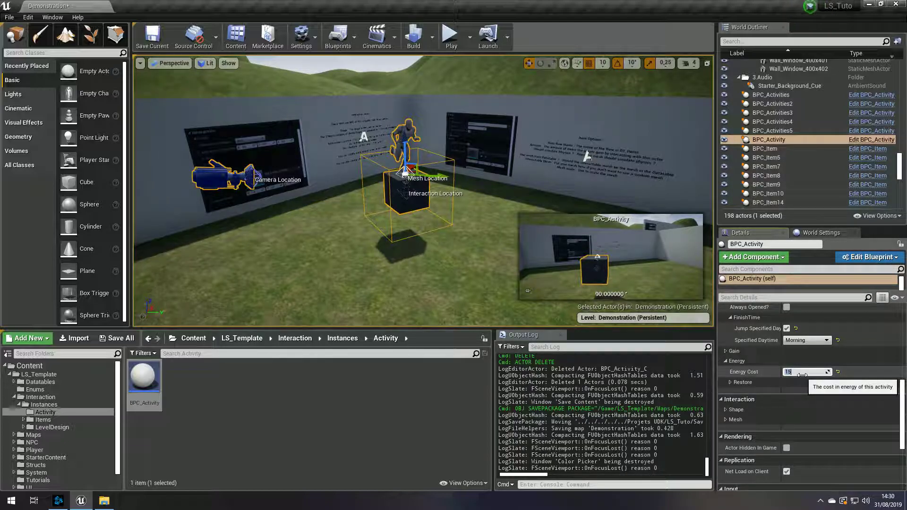
Enable Restore Energy for the activity and set Energy to Restore to 100.
left_click(729, 381)
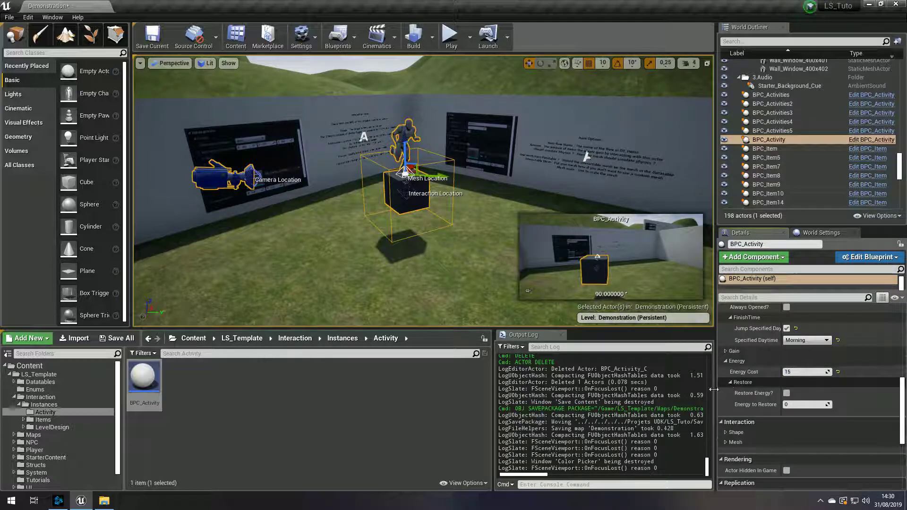
scroll(757, 405, "down", 1)
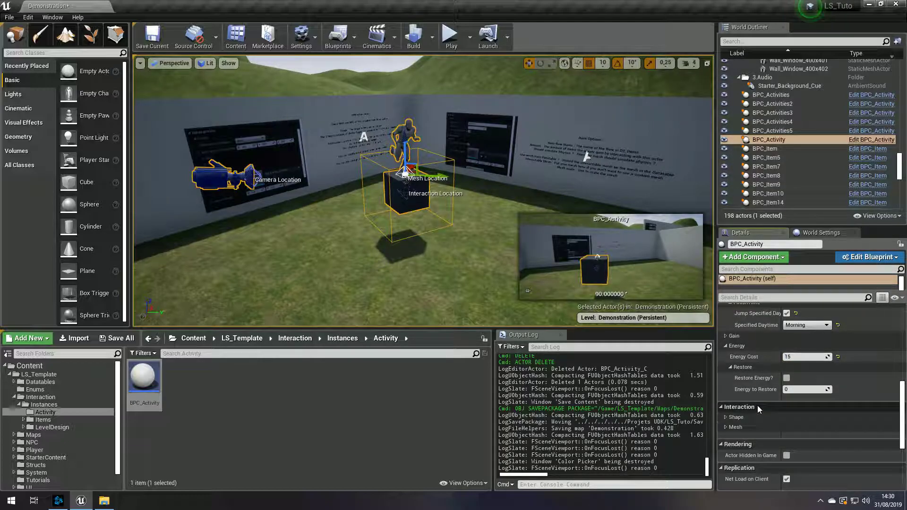
left_click(786, 378)
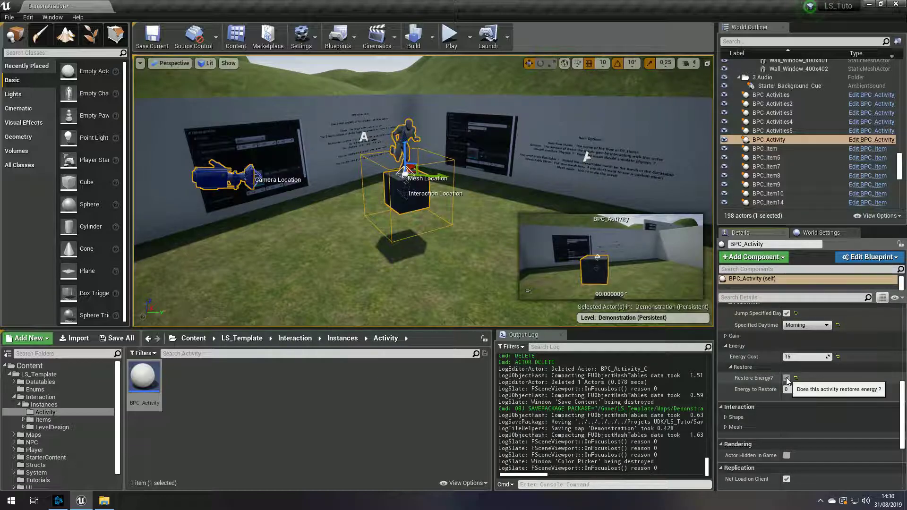
left_click(800, 390)
type("100")
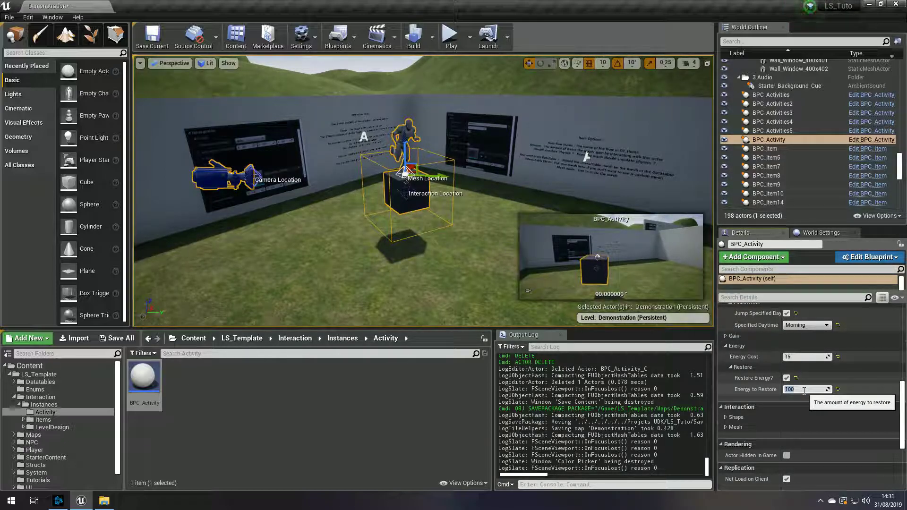
Play the level, walk the character up to the activity cube, and check the in-game date and character stats.
scroll(446, 267, "down", 3)
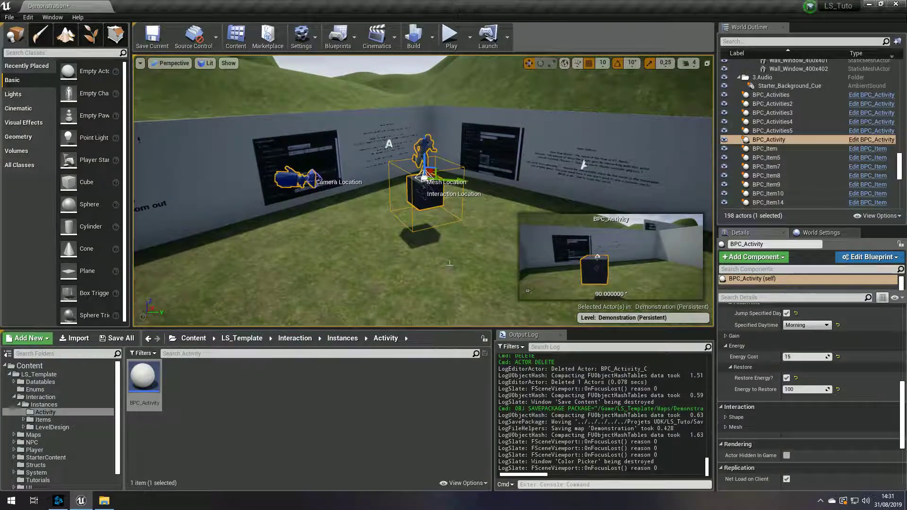
left_click(449, 34)
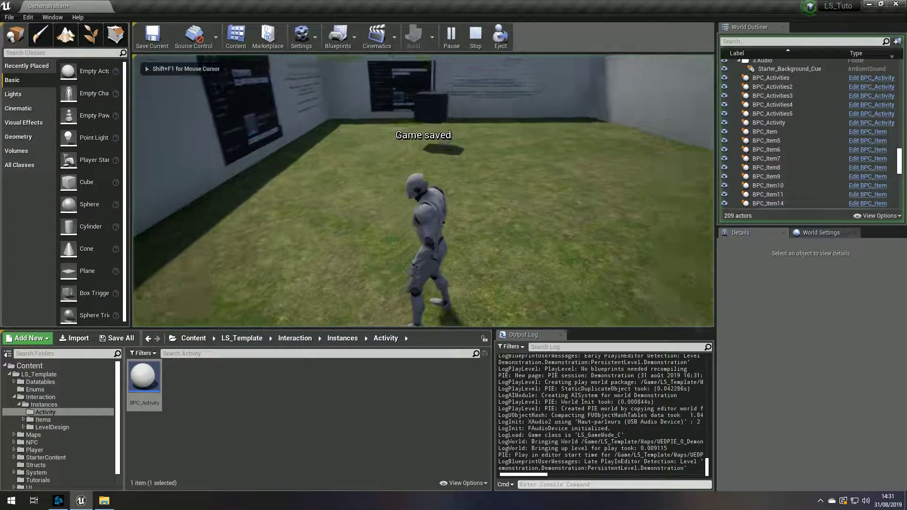
key("w")
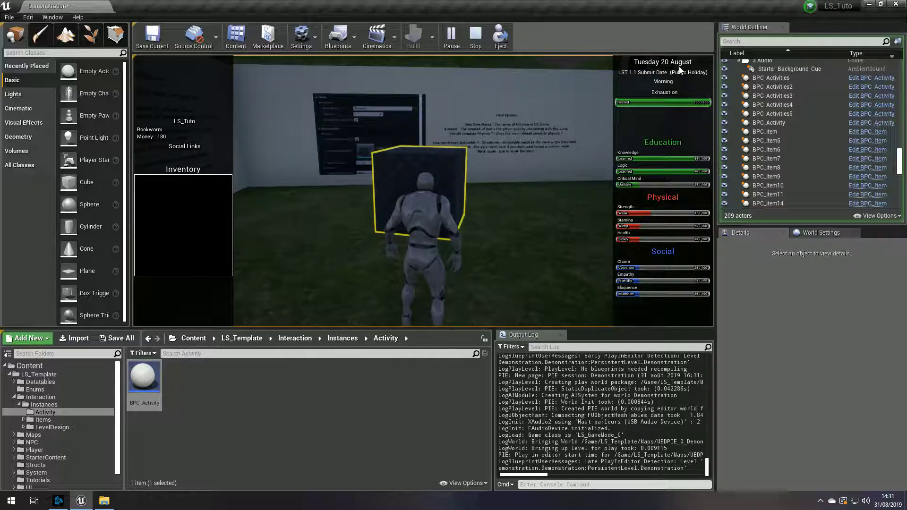
left_click(509, 163)
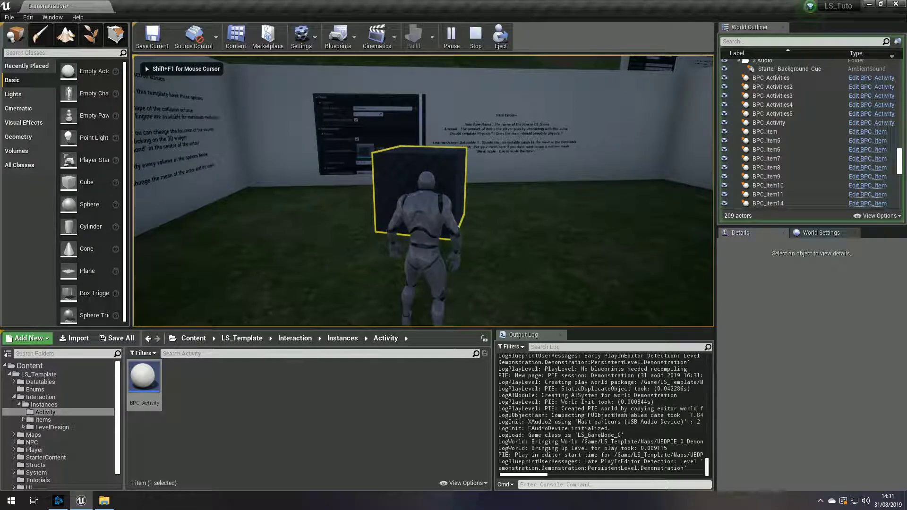